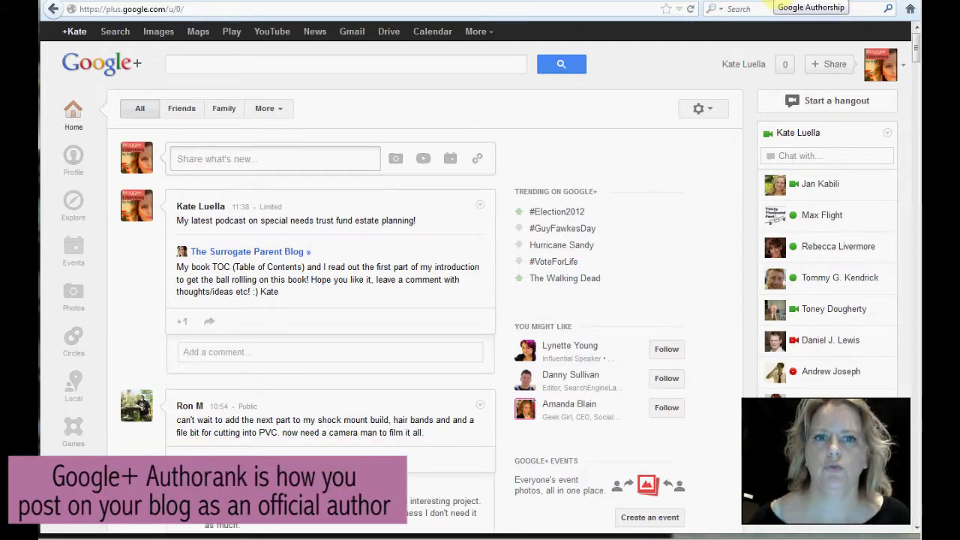
Open the Google+ authorship page at plus.google.com/authorship
left_click(780, 6)
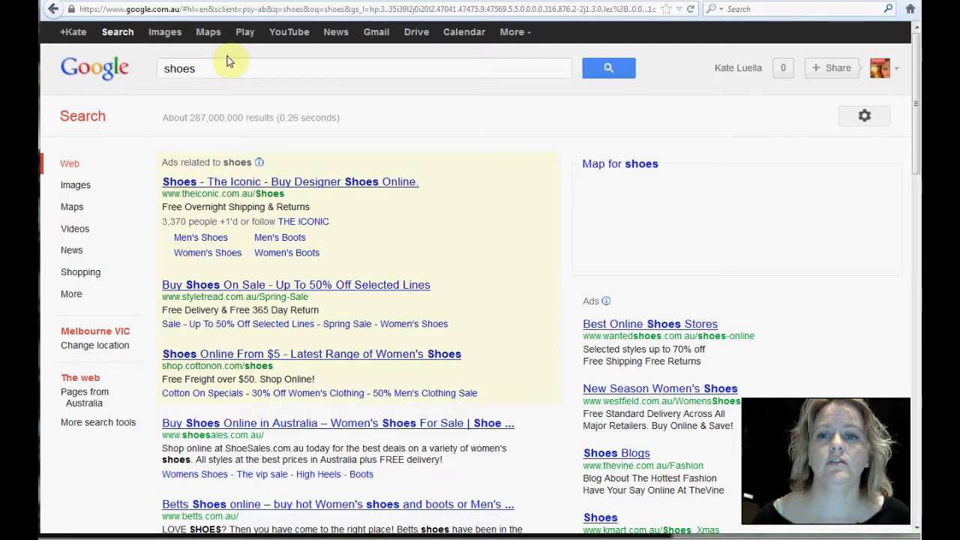
Replace the 'shoes' search with a Google search for 'new home broker'
double_click(187, 66)
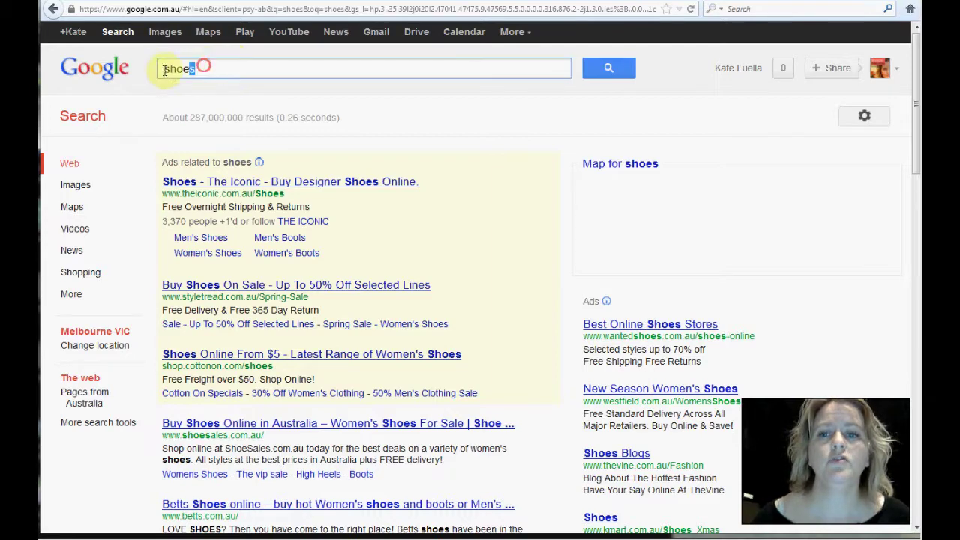
type("ne")
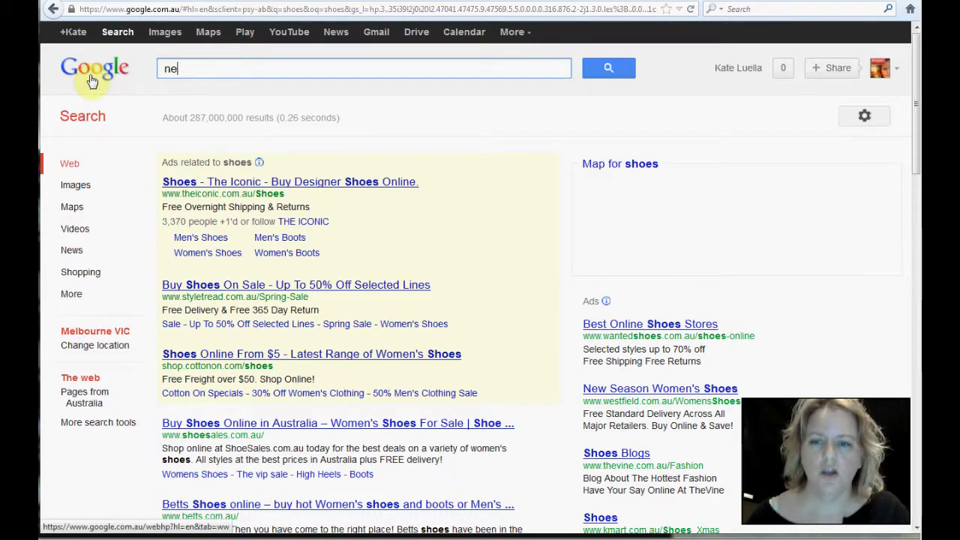
type("w home broker")
key("Return")
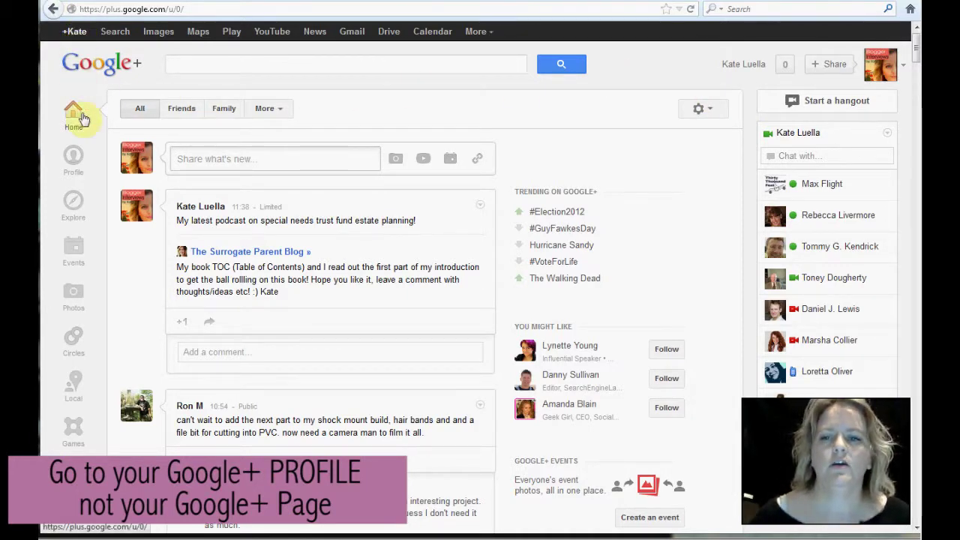
Open your Google+ profile for editing and start the empty Contributor to section
left_click(70, 161)
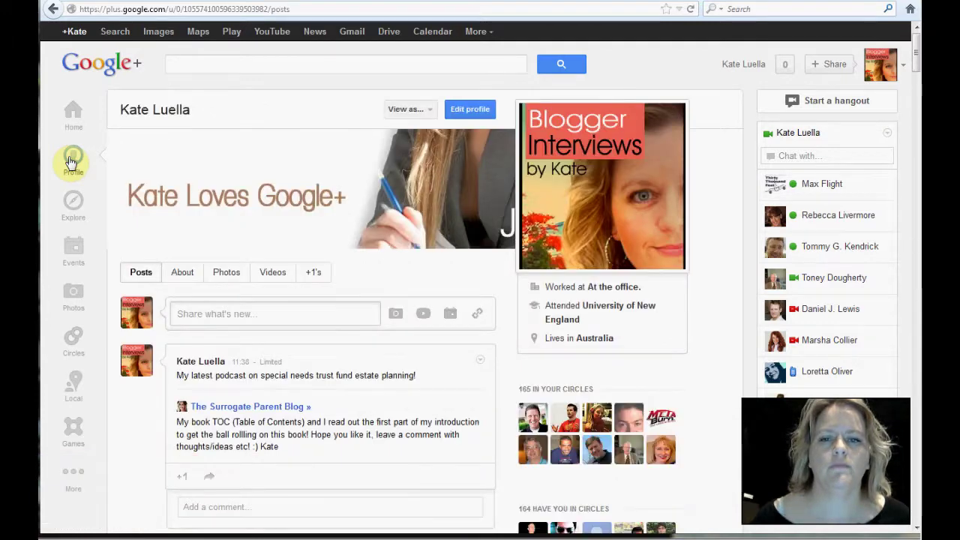
left_click(471, 111)
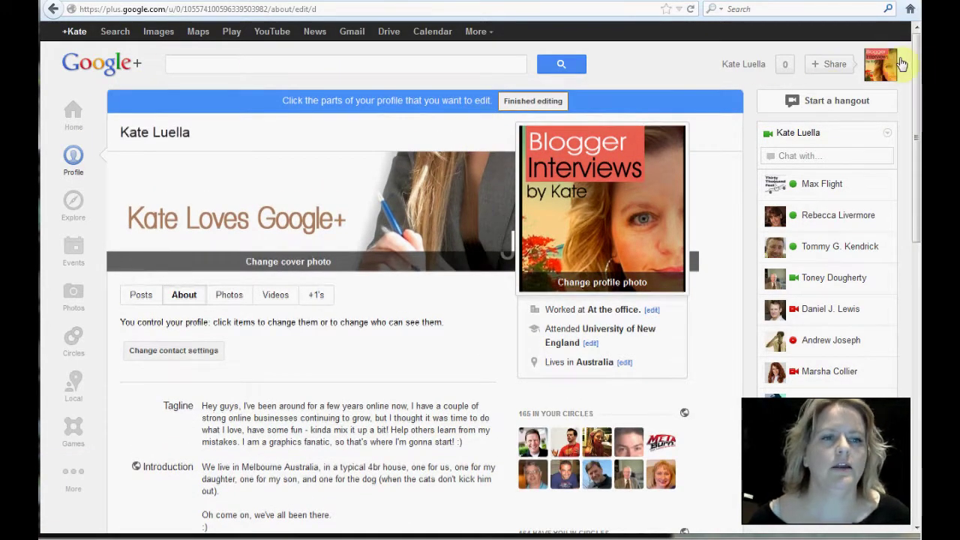
left_click_drag(917, 71, 899, 335)
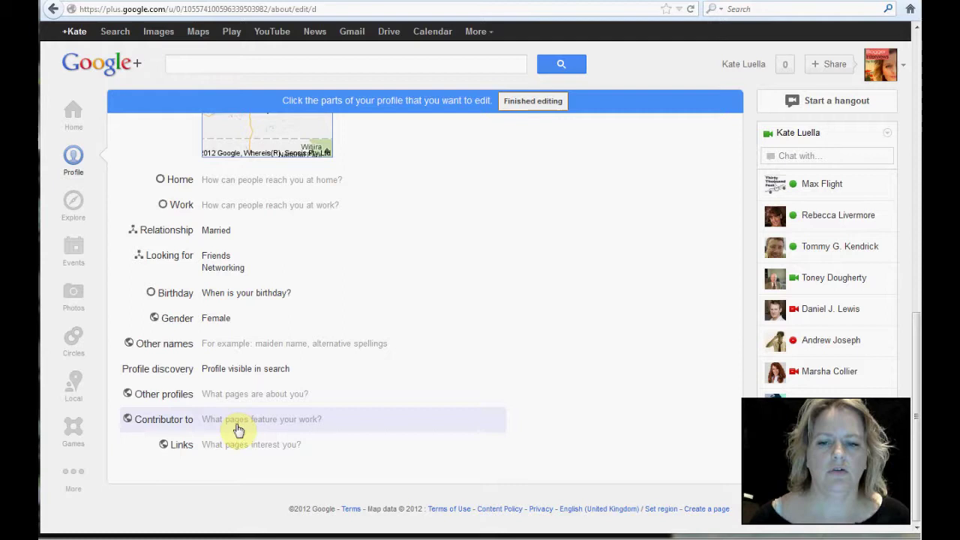
left_click(236, 427)
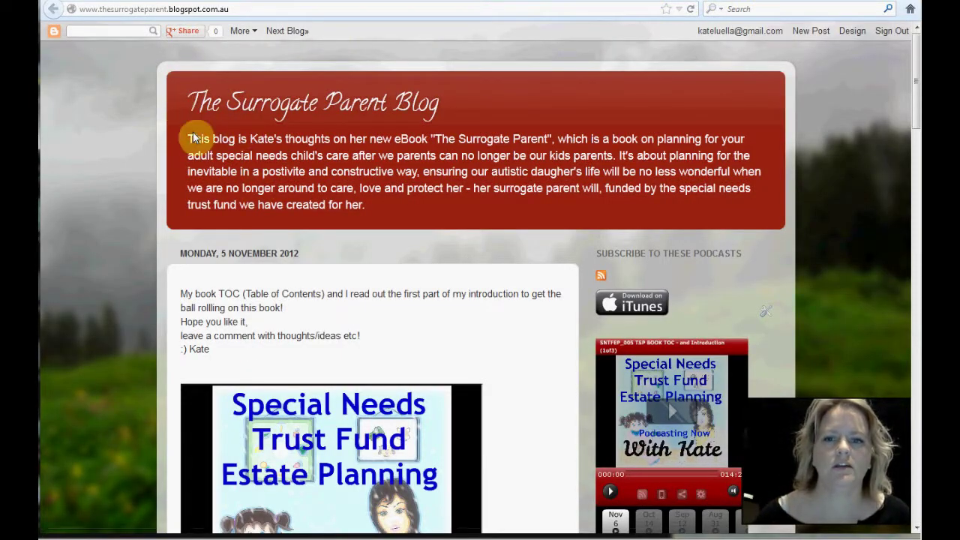
Select The Surrogate Parent Blog's full URL in Blogger and return to the Google+ profile editor
double_click(318, 13)
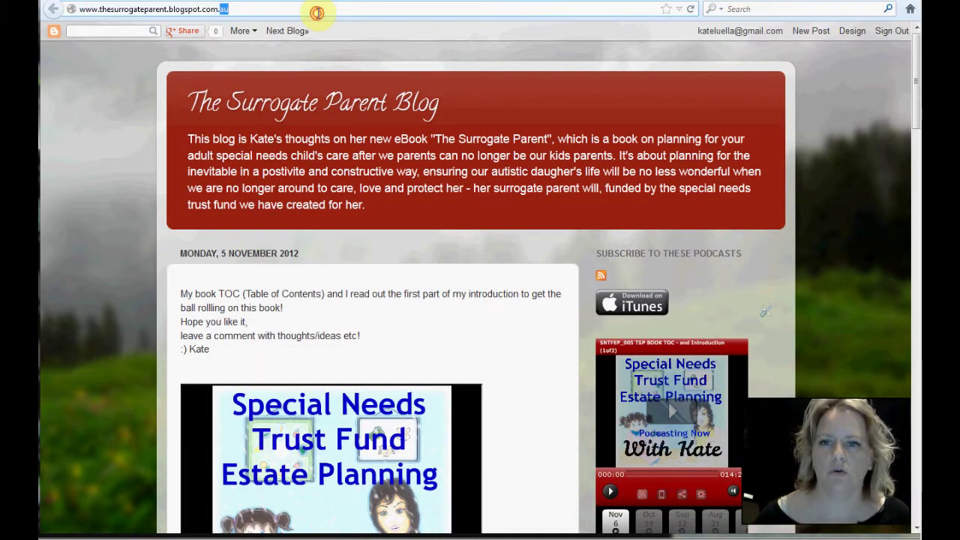
left_click(317, 13)
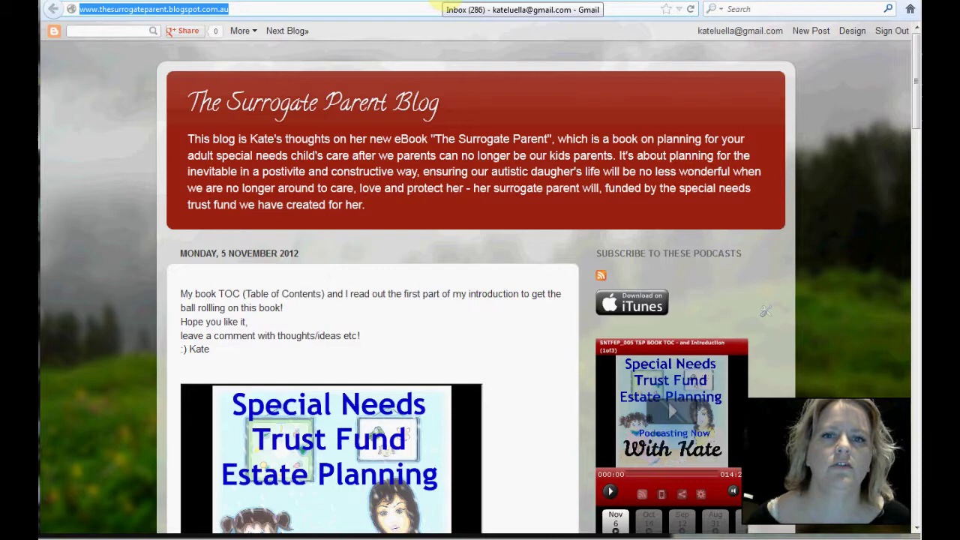
left_click(512, 4)
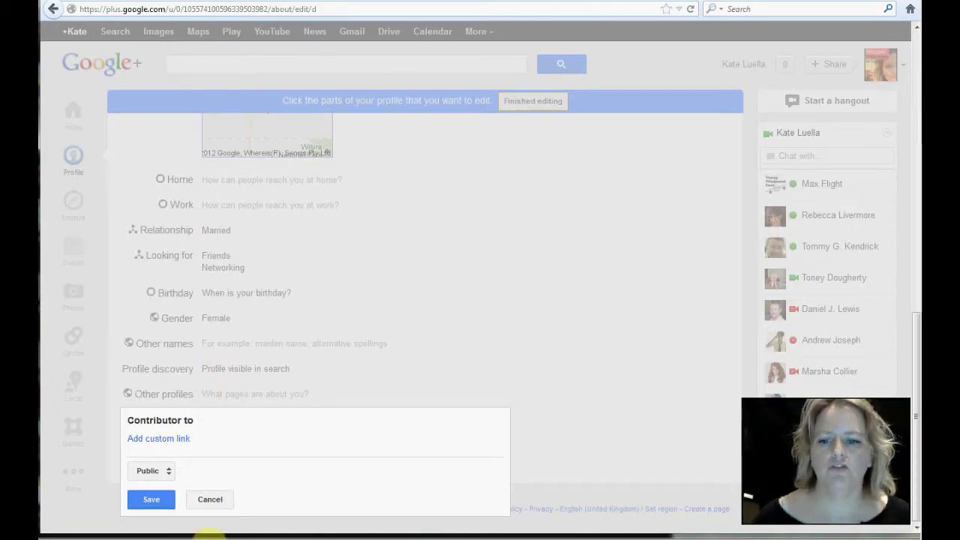
Add The Surrogate Parent Plan Book Blog as a Public Contributor to link with the pasted URL, and save
left_click(168, 445)
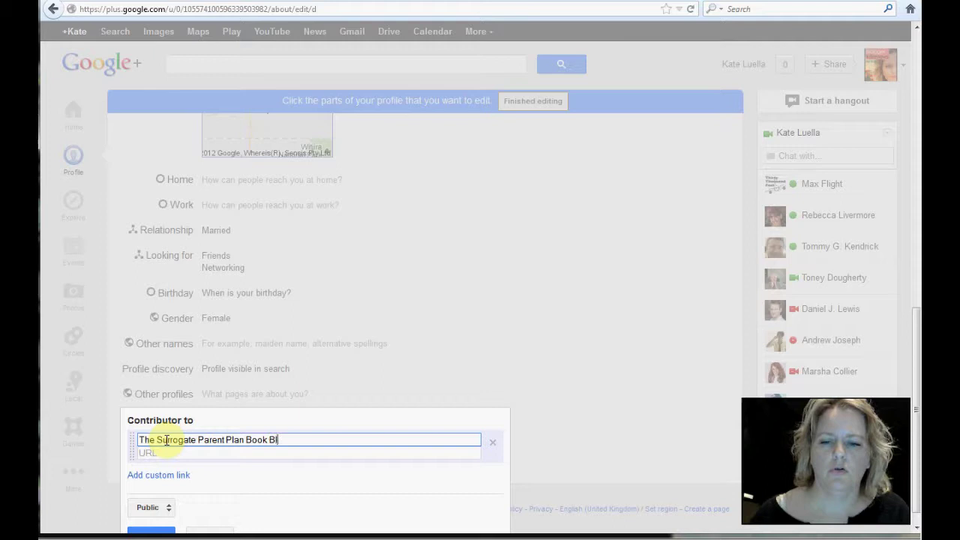
type("og")
key("Tab")
type("http://www.thesurrogateparent.blogspot.com.au/")
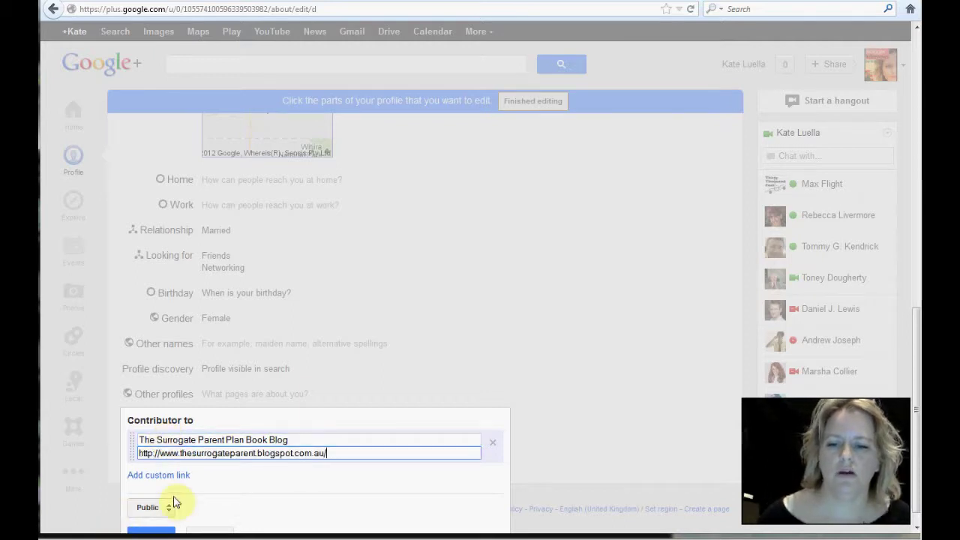
scroll(913, 322, "down", 2)
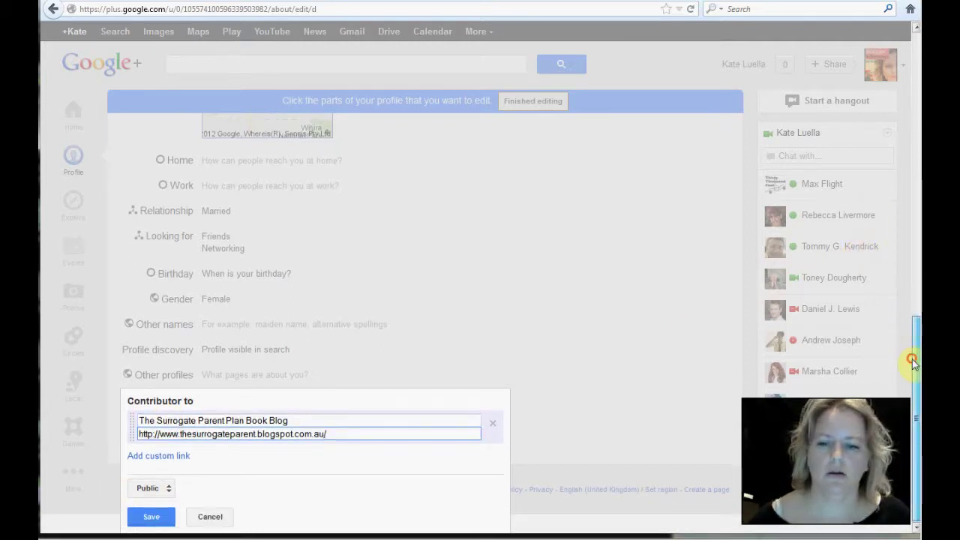
left_click(163, 496)
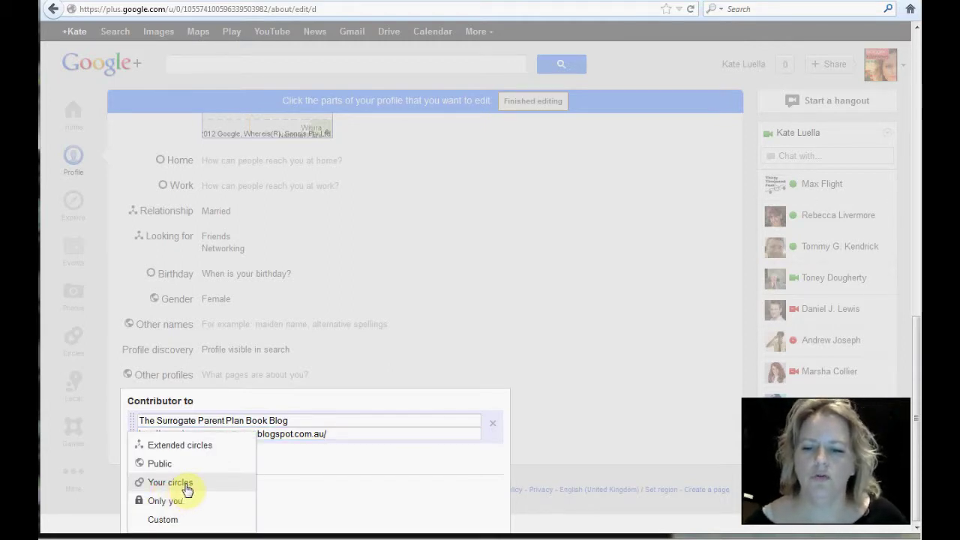
left_click(161, 463)
left_click(151, 515)
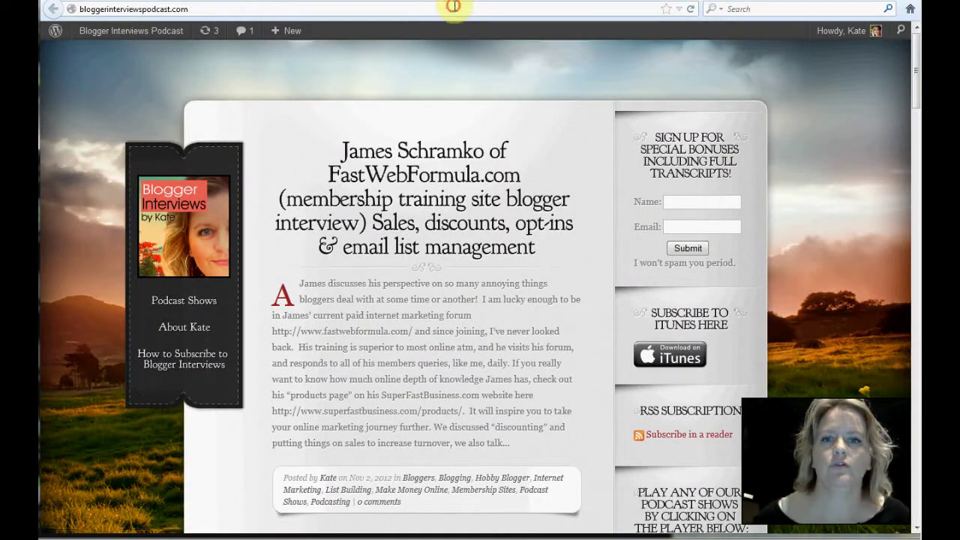
left_click(454, 8)
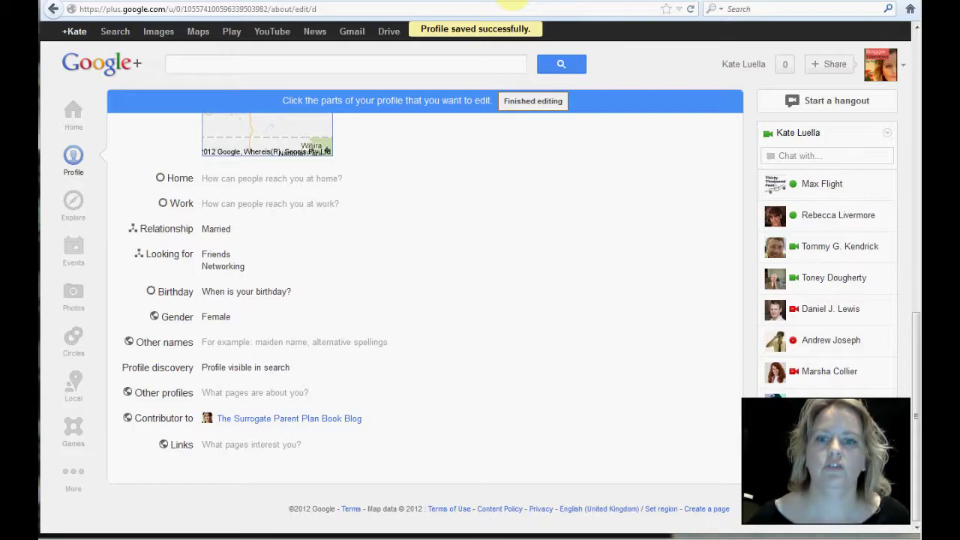
left_click(165, 418)
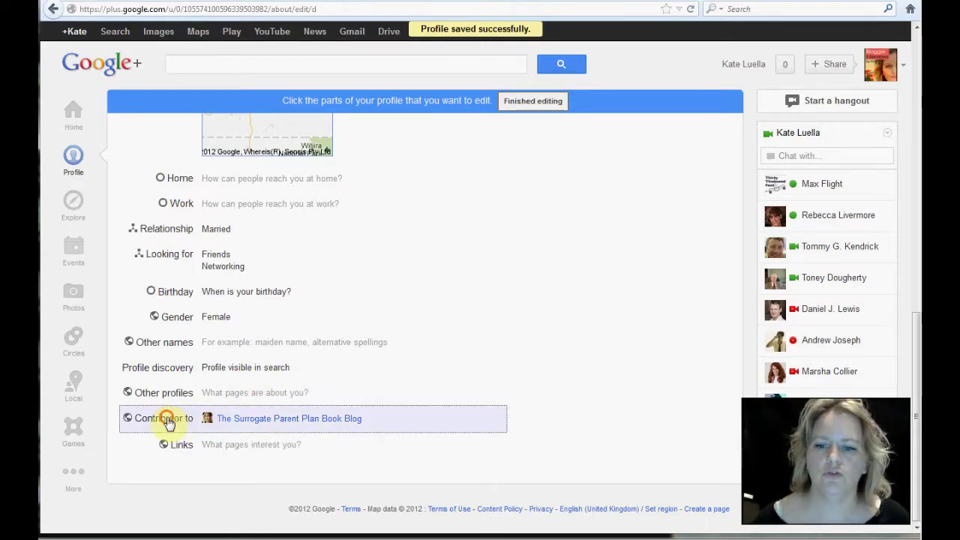
left_click(160, 460)
type("Blogger Interviews Podcast")
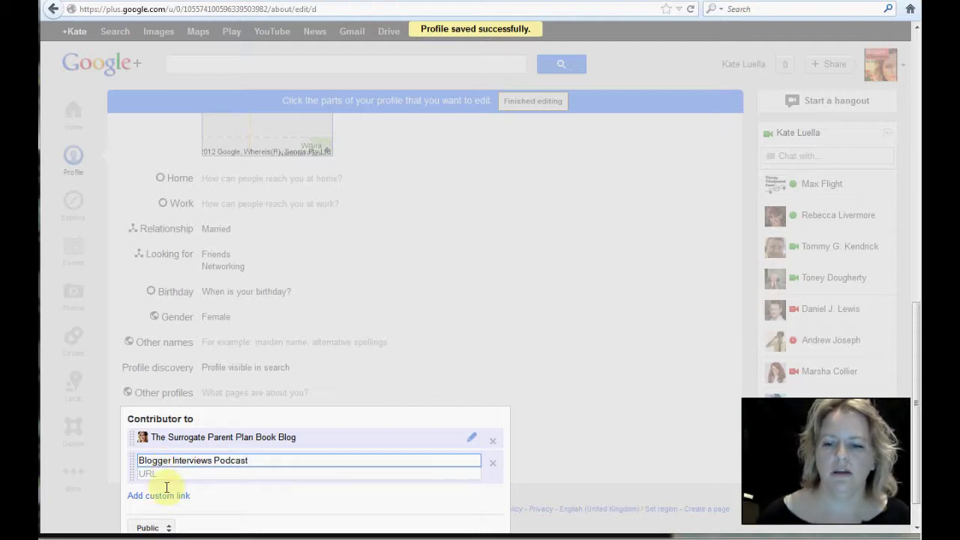
left_click(163, 474)
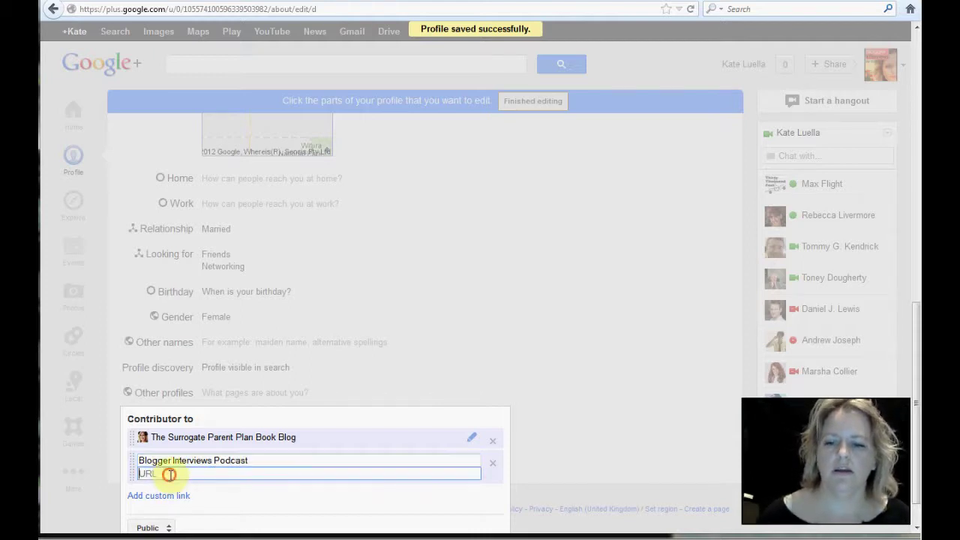
type("http://bloggerinterviewspodcast.com/")
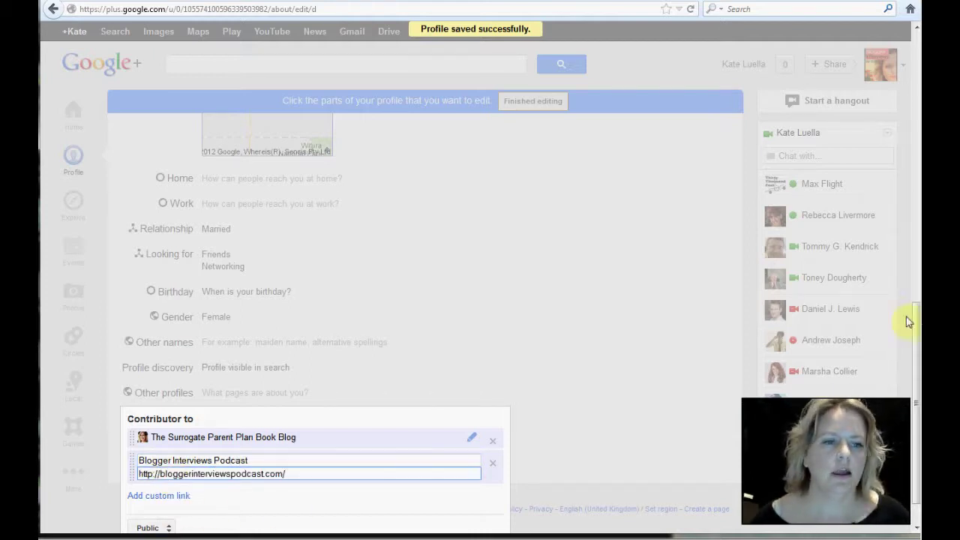
scroll(912, 352, "down", 1)
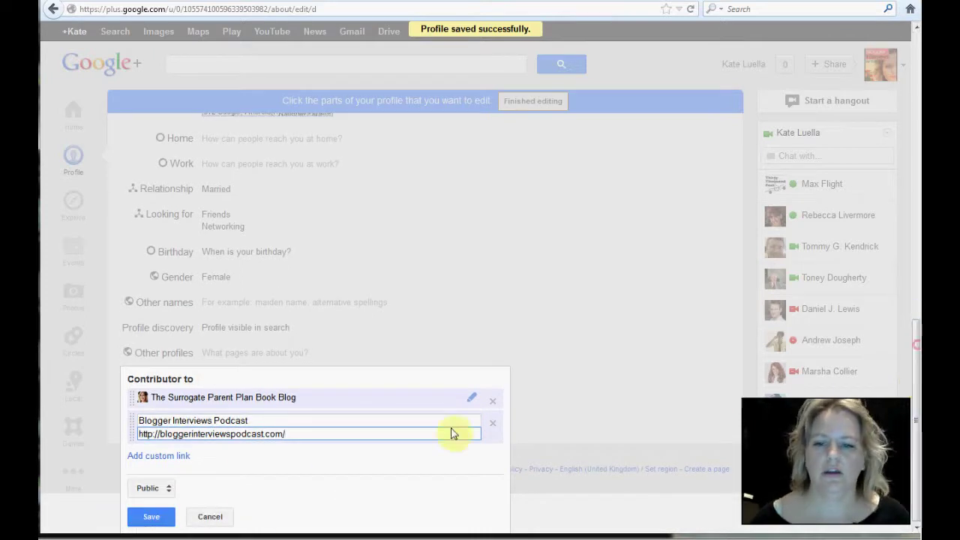
left_click(150, 516)
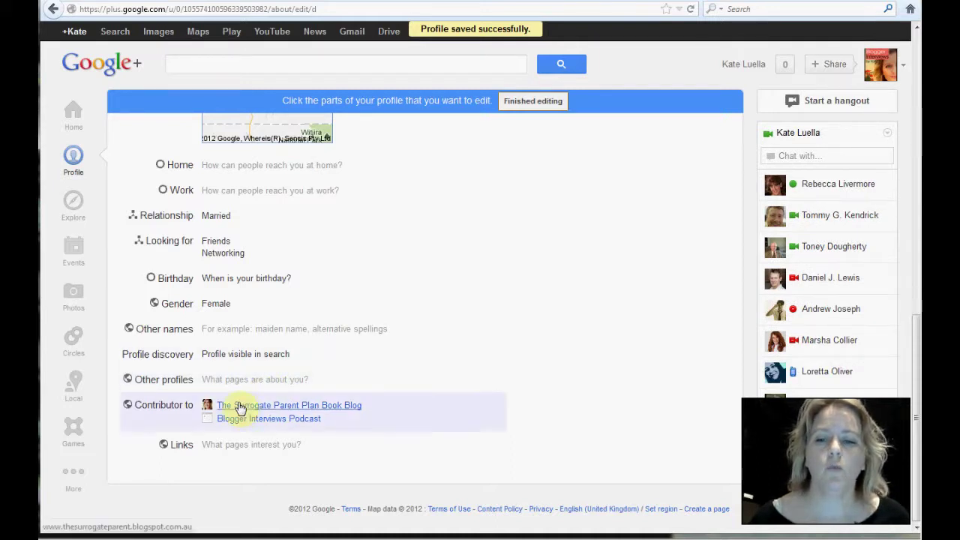
Open the Other profiles section and save it unchanged
left_click(253, 383)
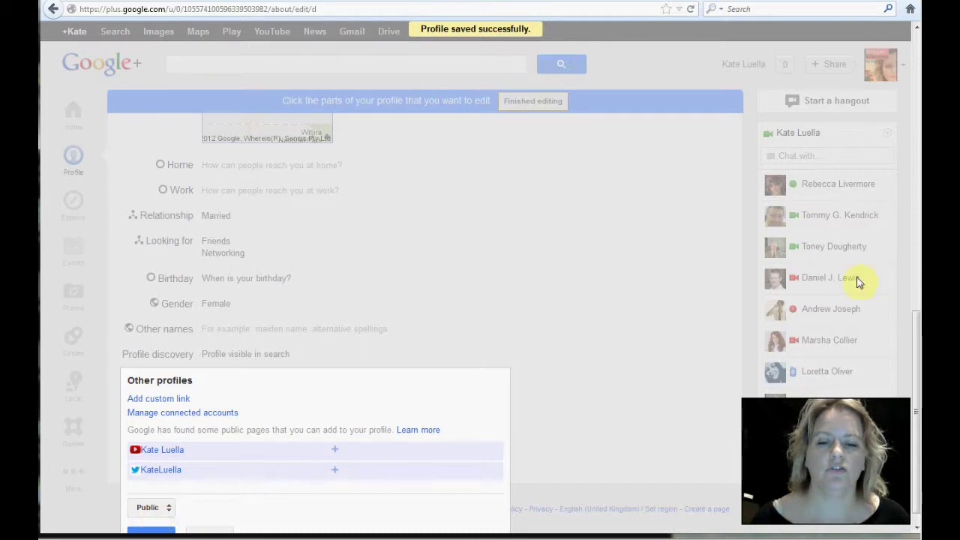
scroll(915, 395, "down", 1)
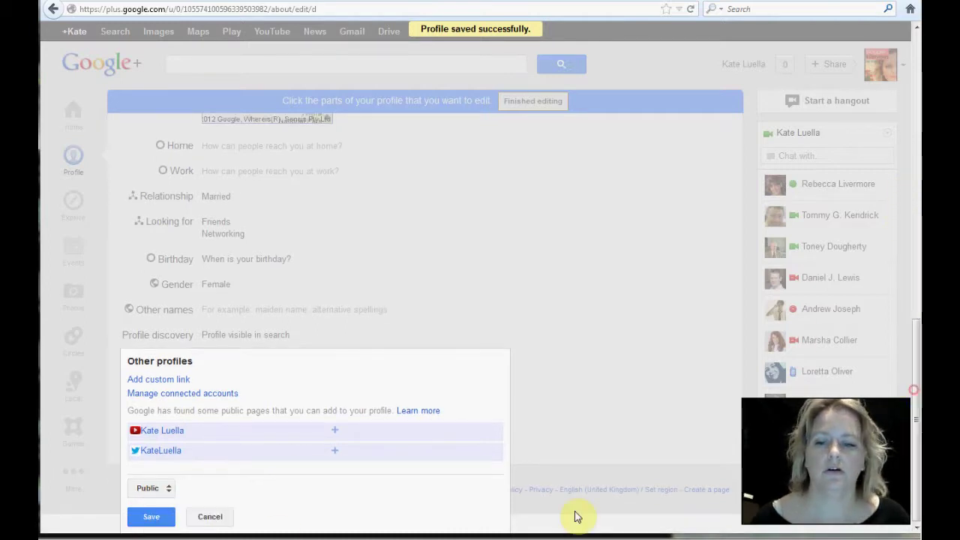
left_click(151, 516)
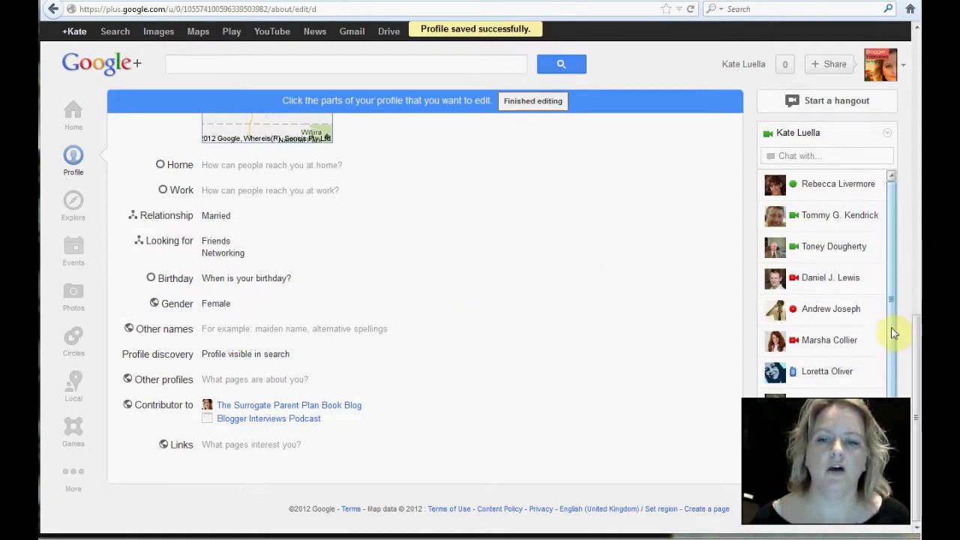
Finish editing, view the profile as others, and confirm both Contributor to links appear
left_click_drag(917, 336, 916, 154)
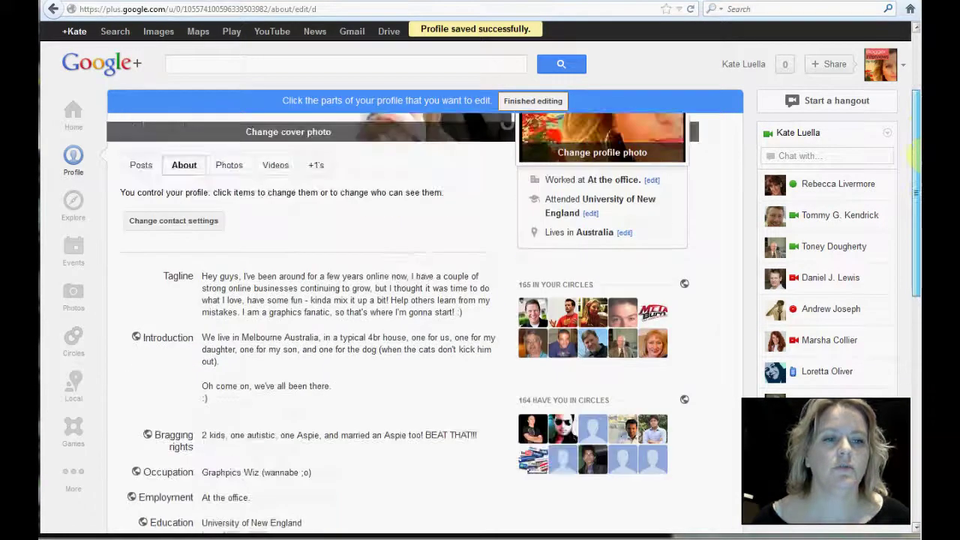
left_click(533, 100)
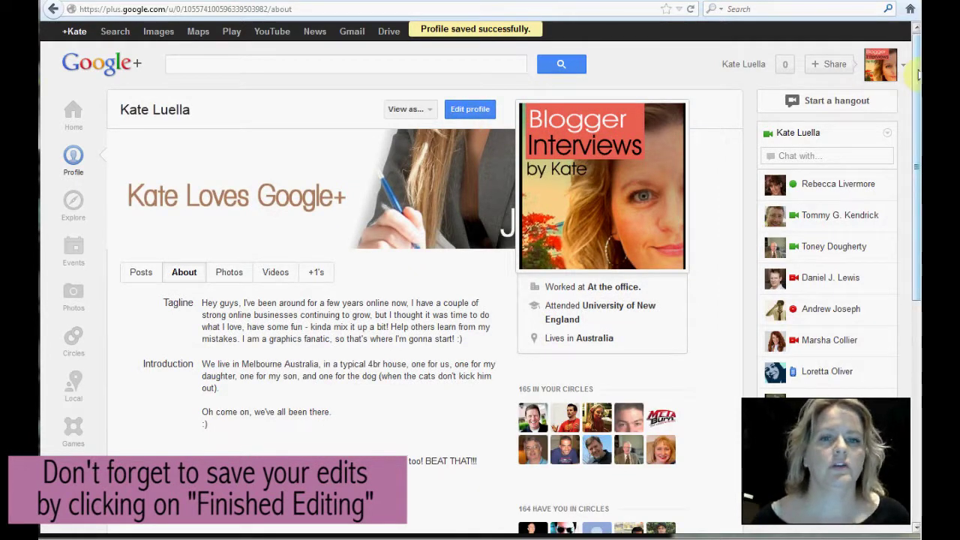
left_click(429, 111)
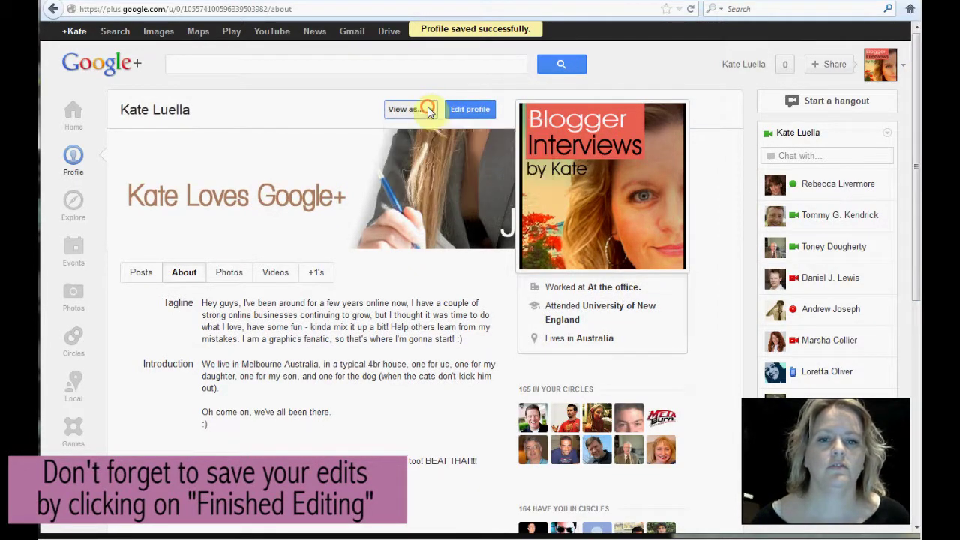
left_click_drag(916, 146, 903, 392)
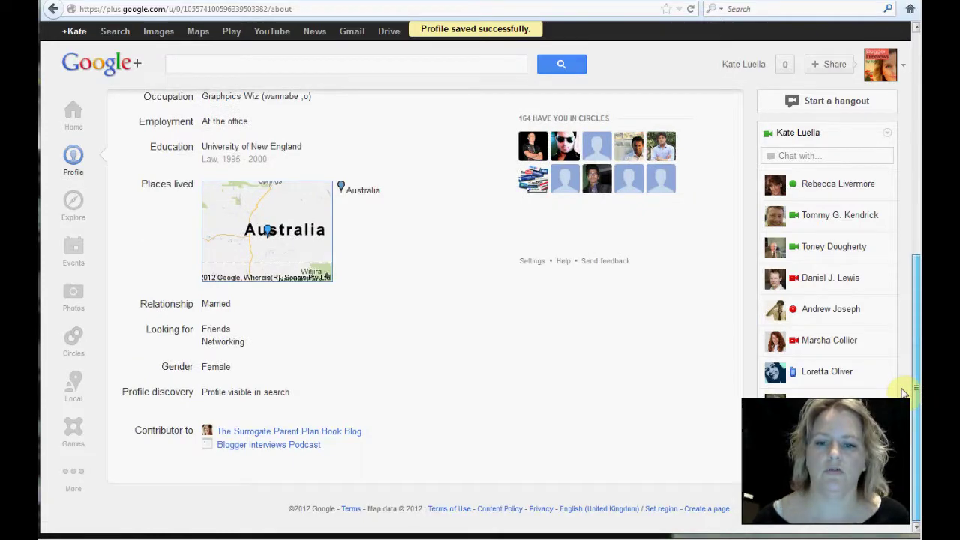
left_click_drag(915, 264, 913, 54)
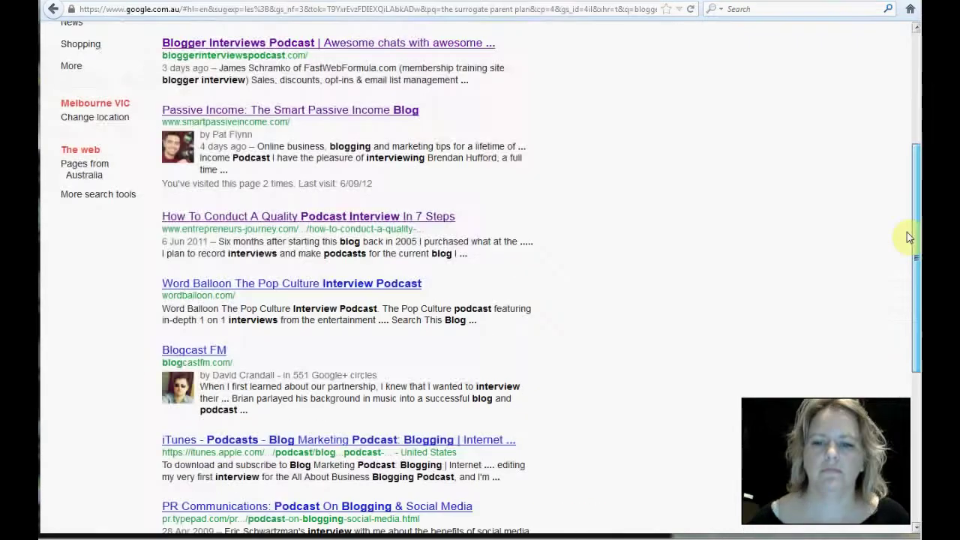
Scroll the 'blogger interviews podcast' results to the top and open the Blogger Interviews Podcast site
left_click_drag(907, 232, 900, 359)
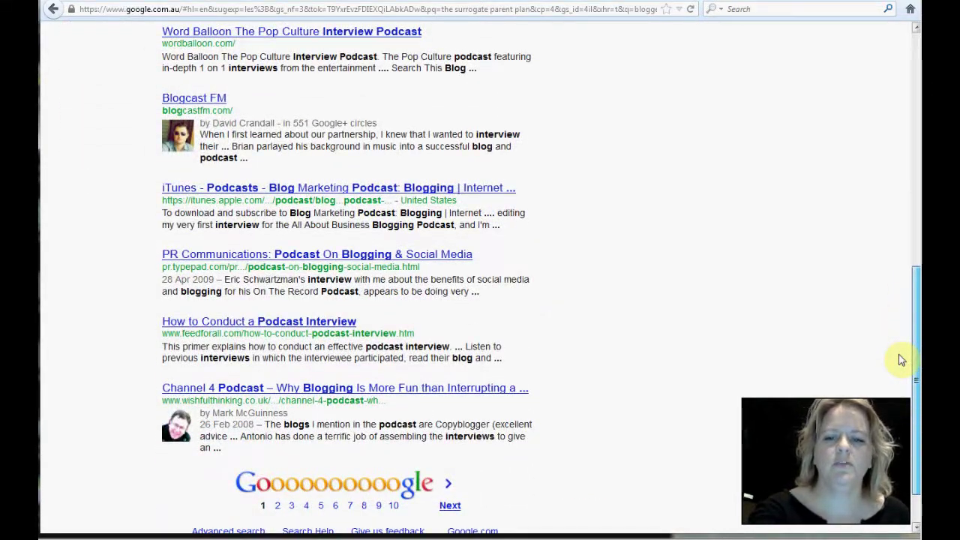
left_click_drag(899, 358, 887, 215)
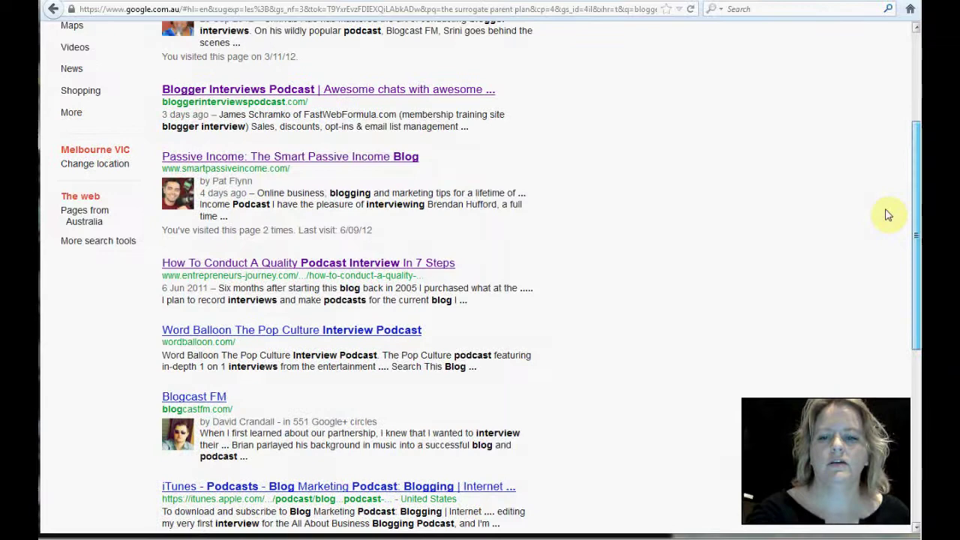
scroll(887, 215, "up", 4)
scroll(882, 137, "up", 1)
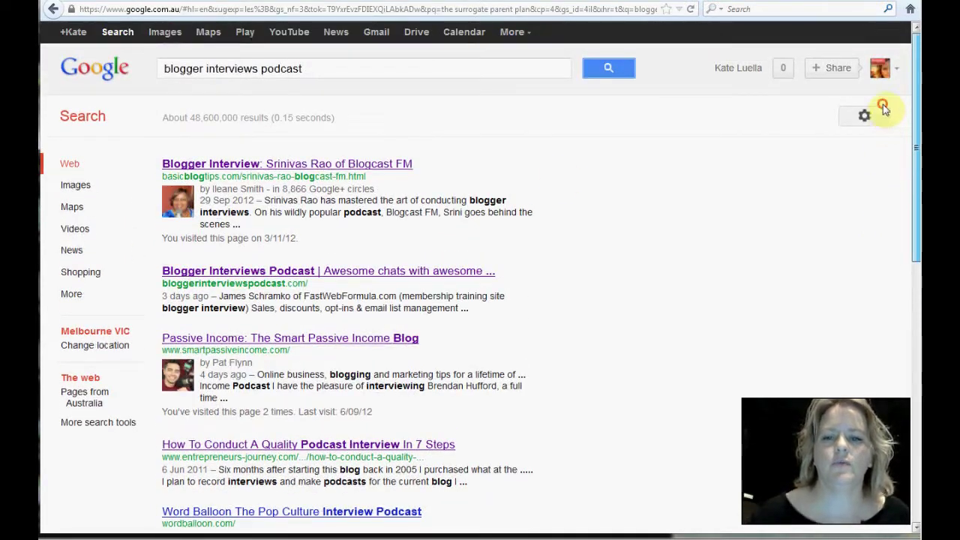
left_click(216, 271)
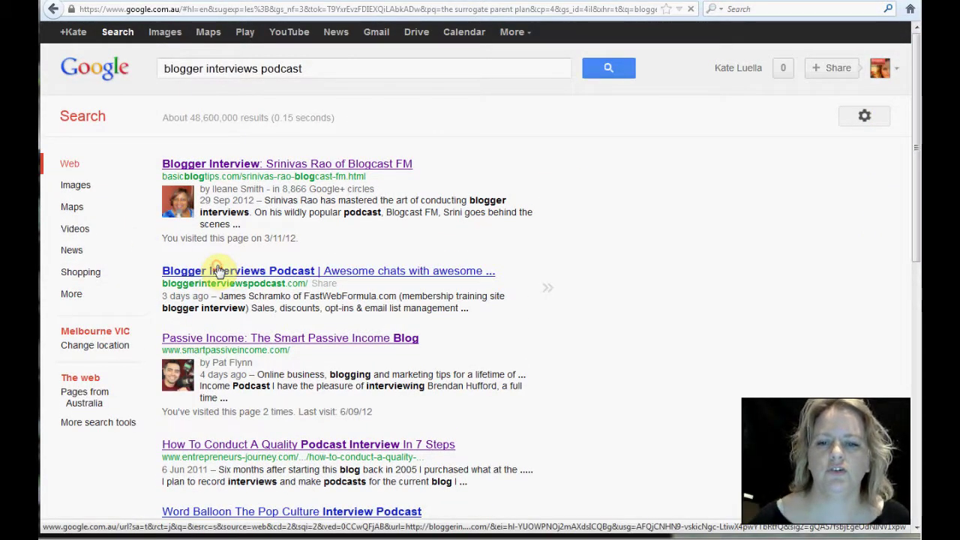